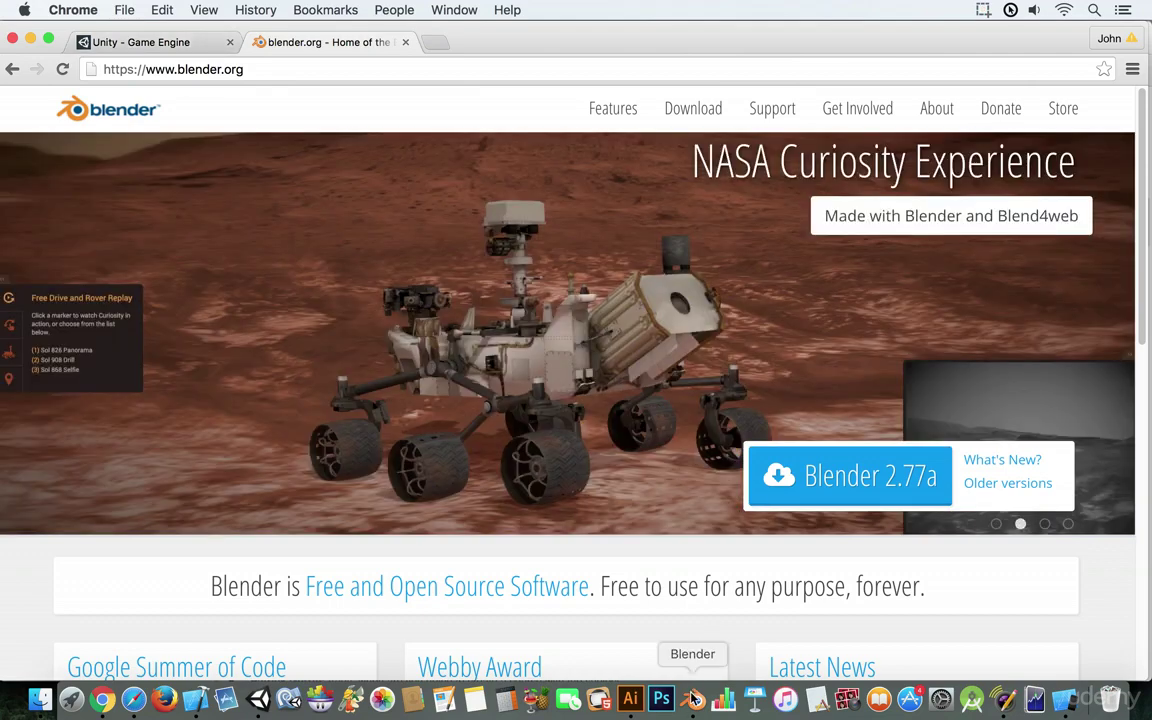
# Step: Orbit the Blender low-poly mountain scene from below, then show Unity's running game view of it
pyautogui.click(629, 699)
pyautogui.moveTo(668, 360)
pyautogui.mouseDown()
pyautogui.moveTo(478, 268)
pyautogui.moveTo(586, 337)
pyautogui.mouseUp()
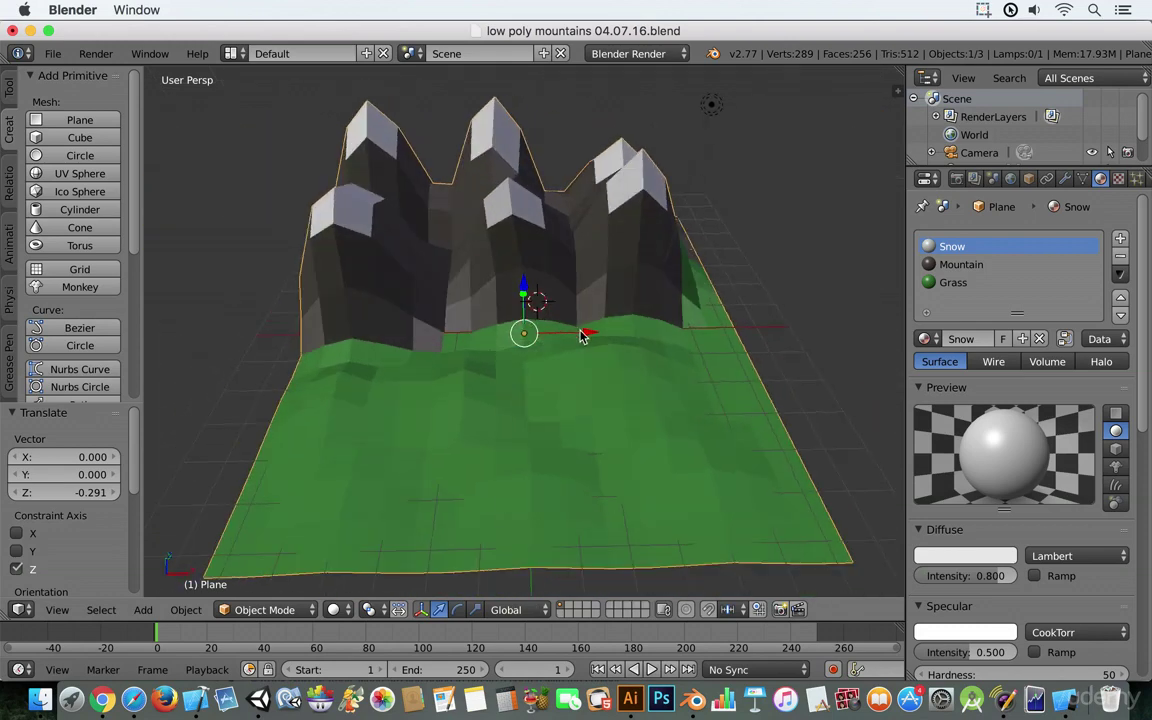
pyautogui.click(258, 698)
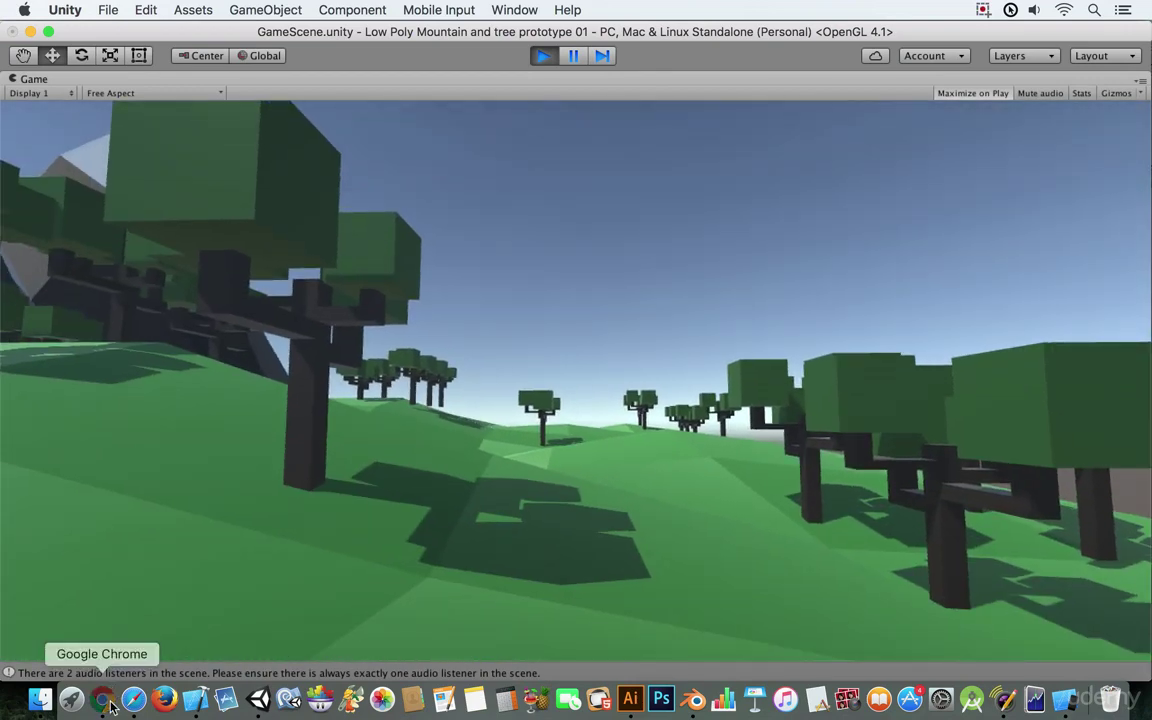
# Step: In Chrome, highlight the blender.org address, view the Unity site tab, then return to blender.org
pyautogui.click(103, 699)
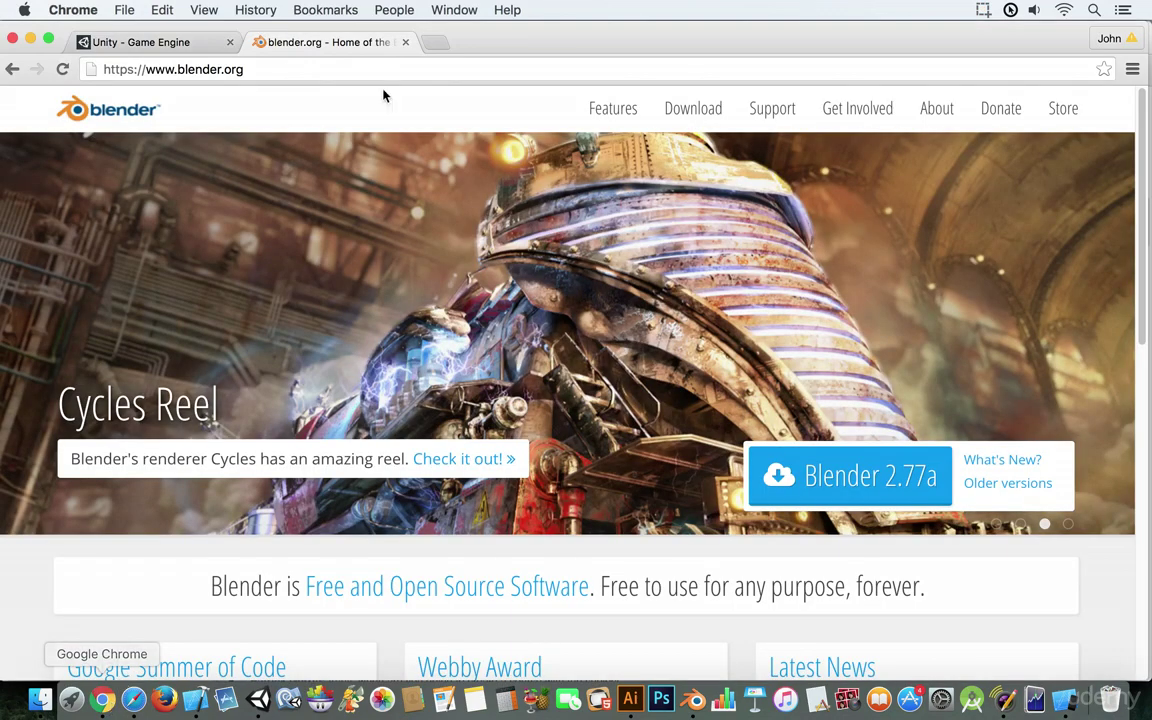
pyautogui.click(96, 69)
pyautogui.moveTo(243, 69); pyautogui.dragTo(90, 69)
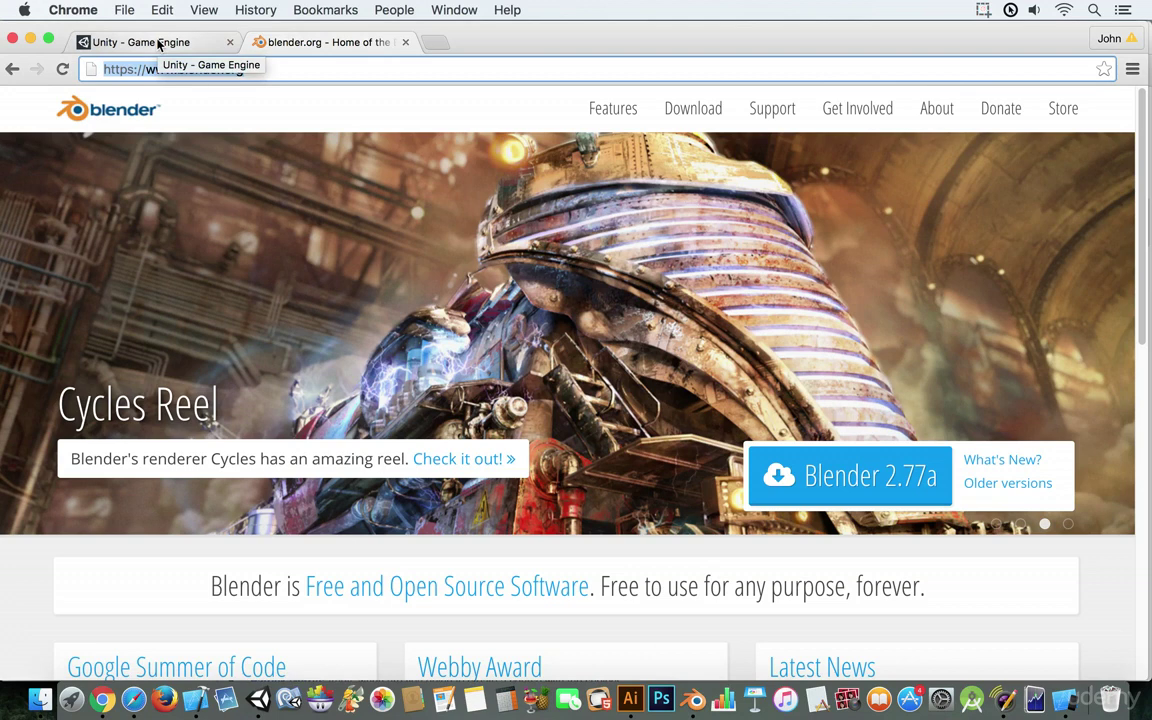
pyautogui.click(158, 44)
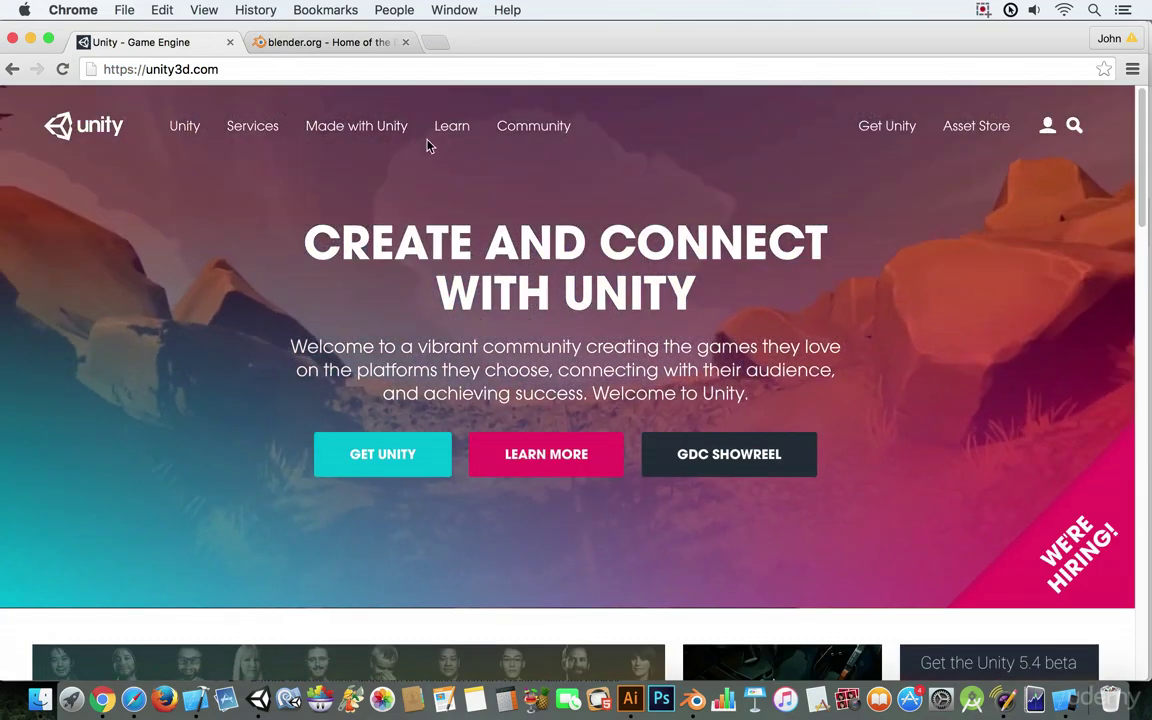
pyautogui.click(340, 42)
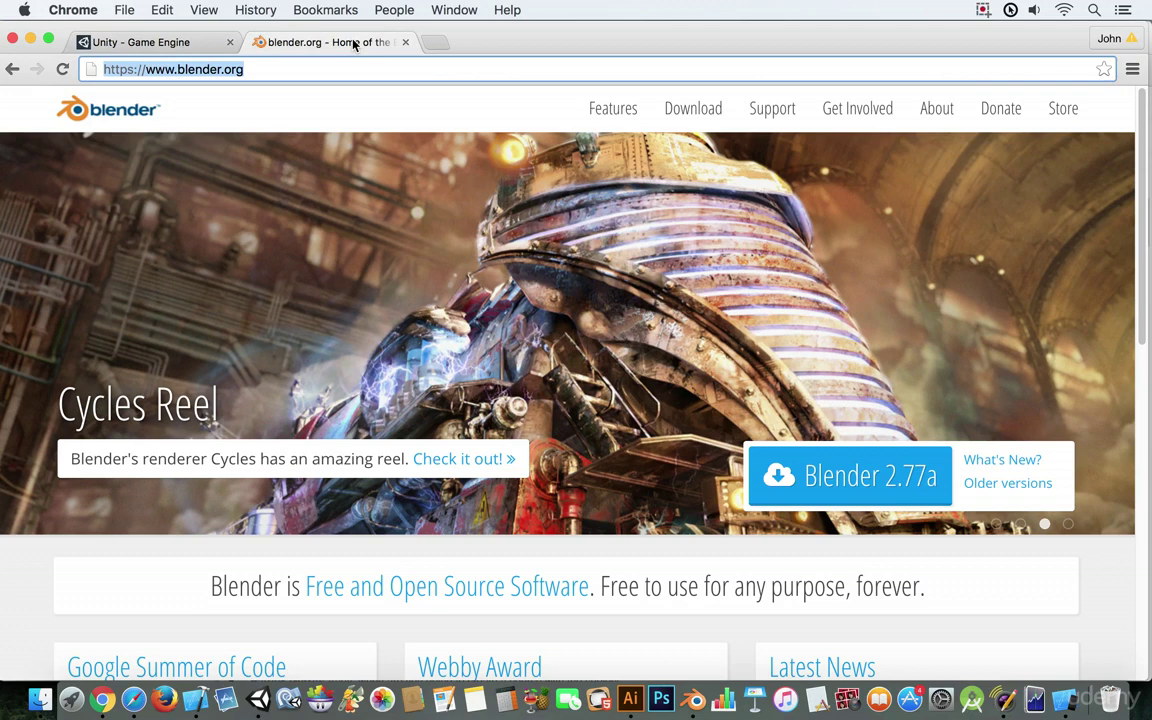